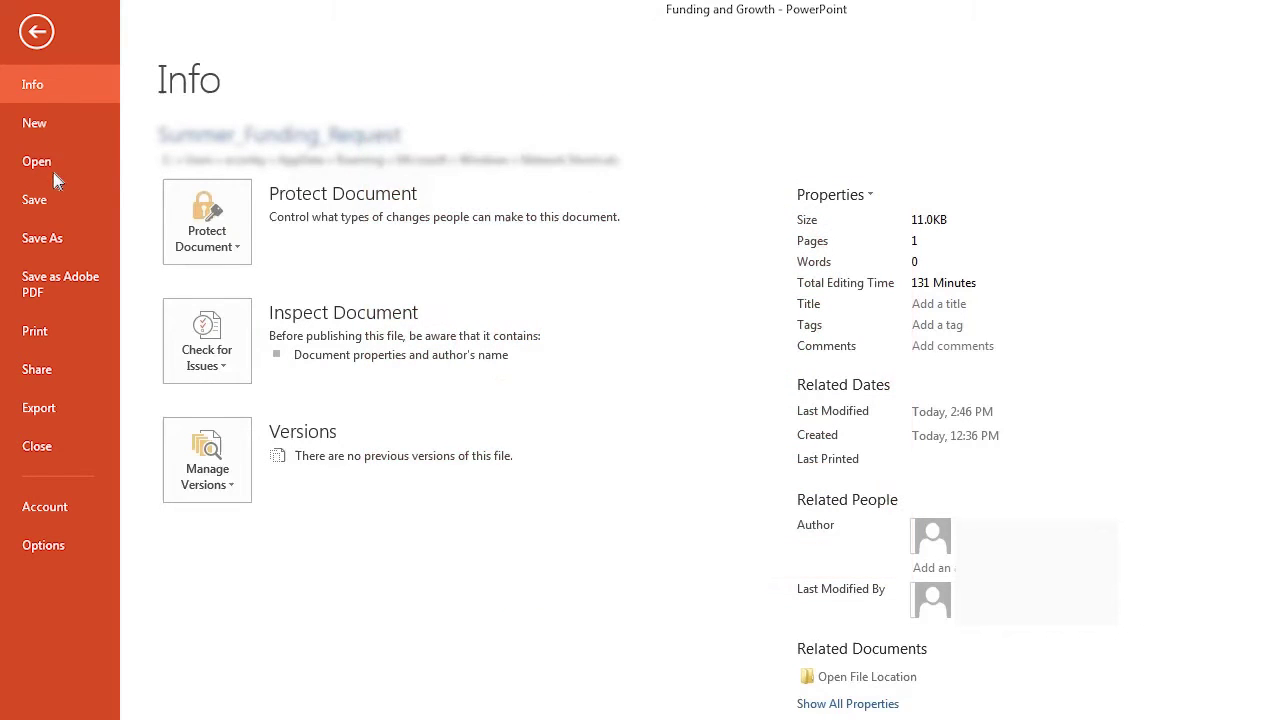
# Save a copy of the document under the file name Fall_Funding_Request.
pyautogui.click(46, 236)
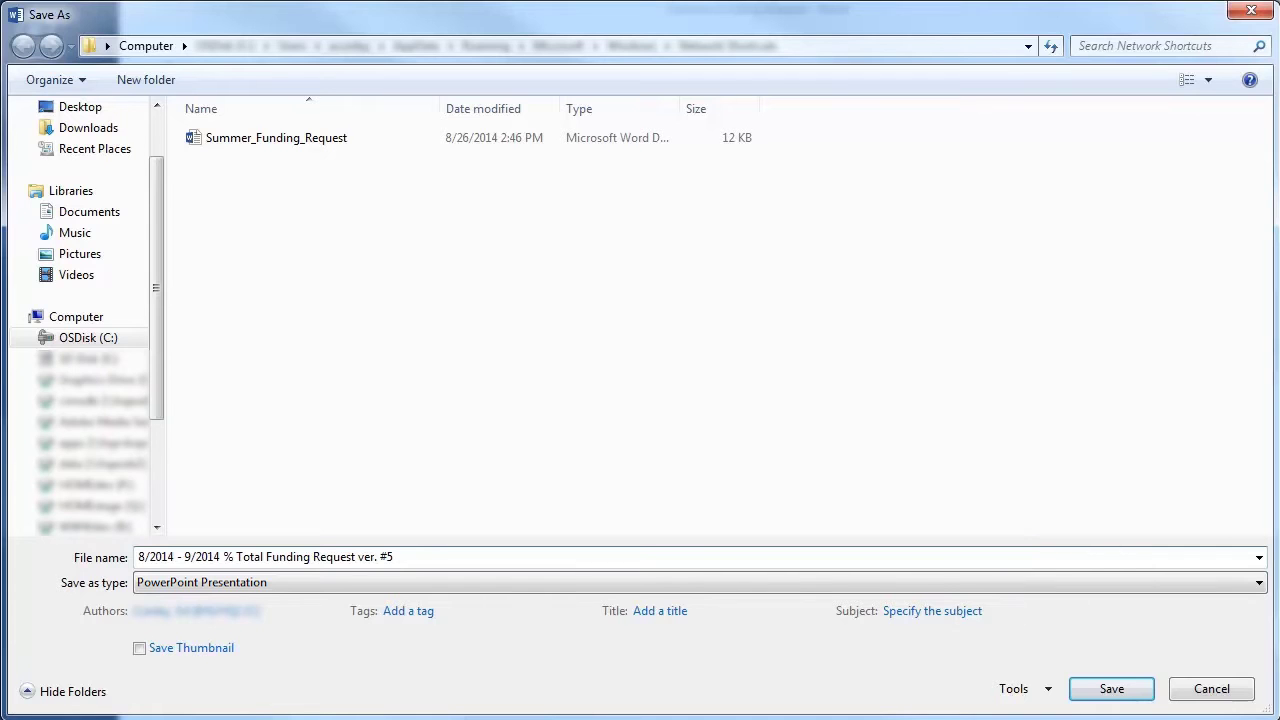
pyautogui.press('BackSpace')
pyautogui.press('BackSpace')
pyautogui.press('BackSpace')
pyautogui.press('BackSpace')
pyautogui.press('BackSpace')
pyautogui.press('BackSpace')
pyautogui.press('BackSpace')
pyautogui.press('BackSpace')
pyautogui.press('BackSpace')
pyautogui.press('BackSpace')
pyautogui.press('BackSpace')
pyautogui.press('BackSpace')
pyautogui.press('BackSpace')
pyautogui.press('BackSpace')
pyautogui.press('BackSpace')
pyautogui.press('BackSpace')
pyautogui.press('BackSpace')
pyautogui.press('BackSpace')
pyautogui.press('BackSpace')
pyautogui.press('BackSpace')
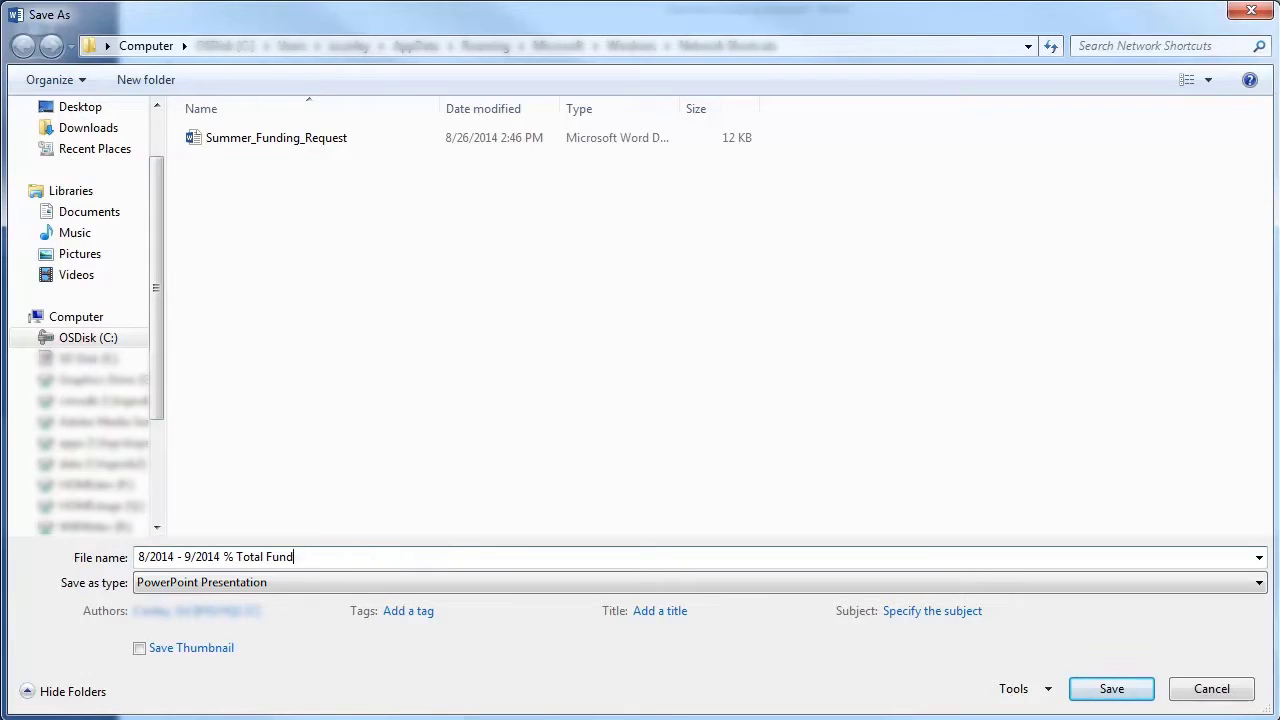
pyautogui.write('Fall_')
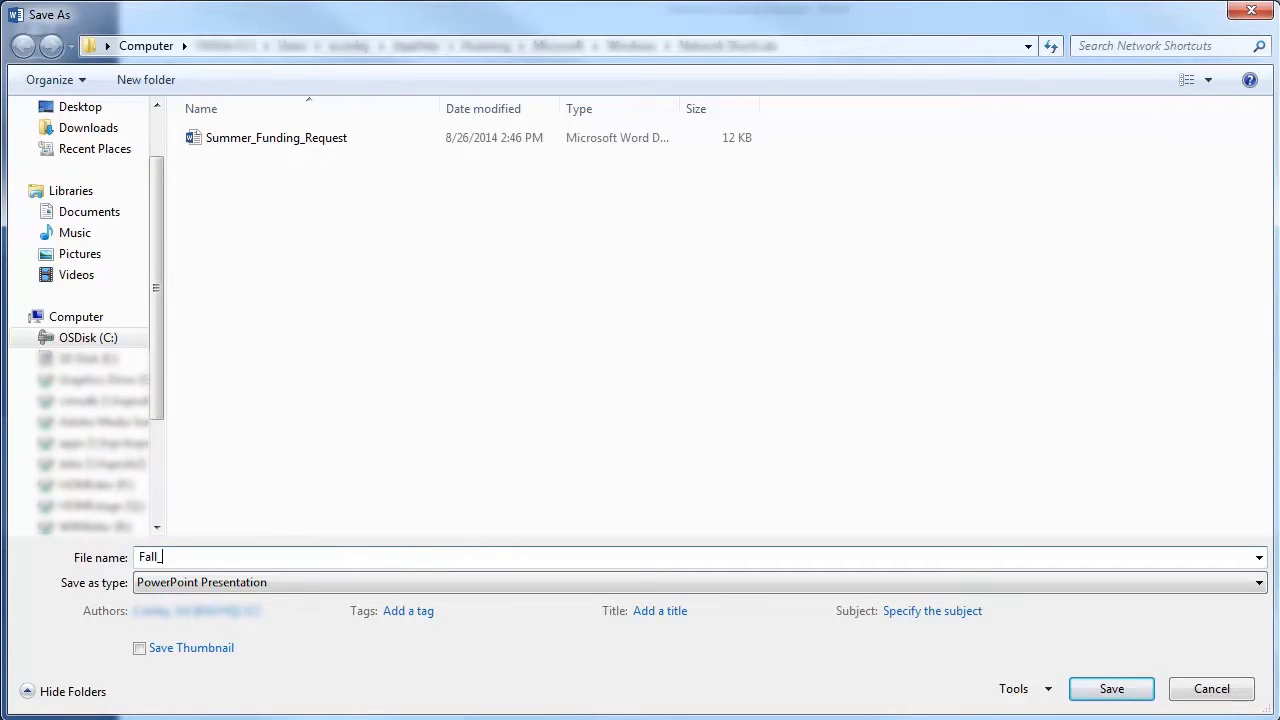
pyautogui.write('Funding_Request')
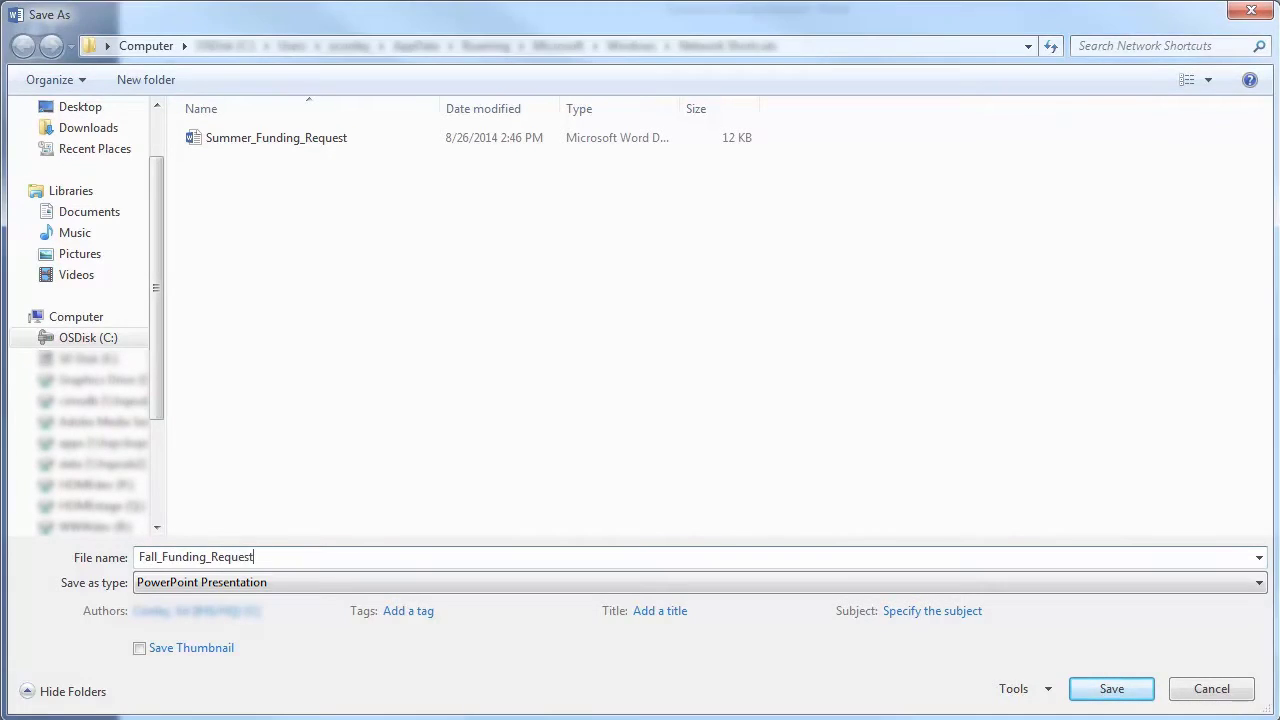
pyautogui.press('Return')
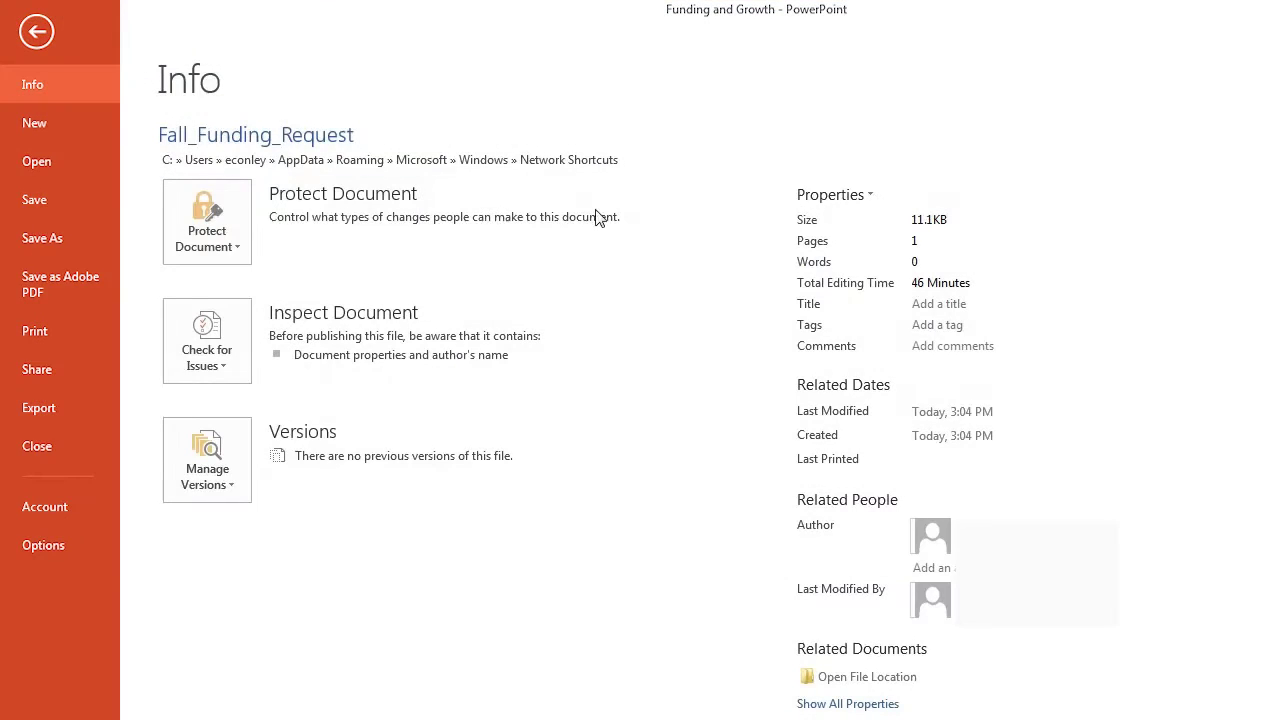
# In the advanced properties, enter title "Fall Funding Request", subject "Request for funding starting August 2014", author "IHS" and keyword "Funding".
pyautogui.click(840, 194)
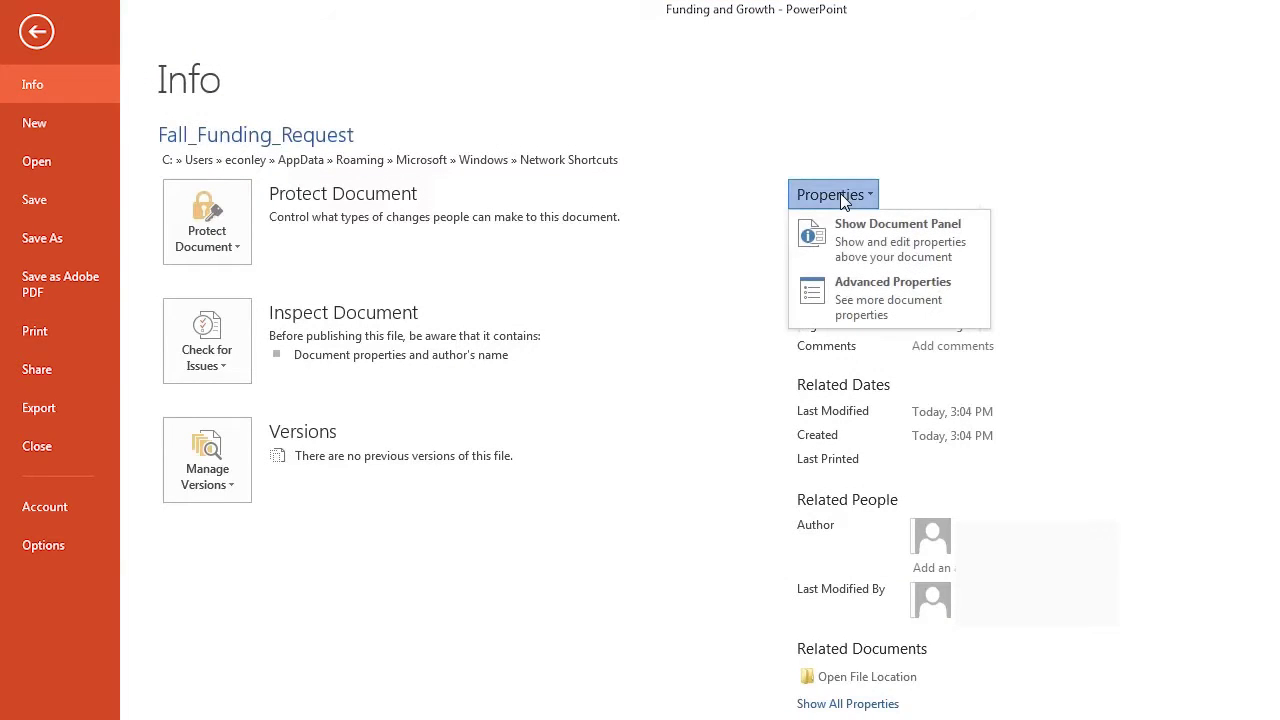
pyautogui.click(858, 291)
pyautogui.write('Fall Funding Request')
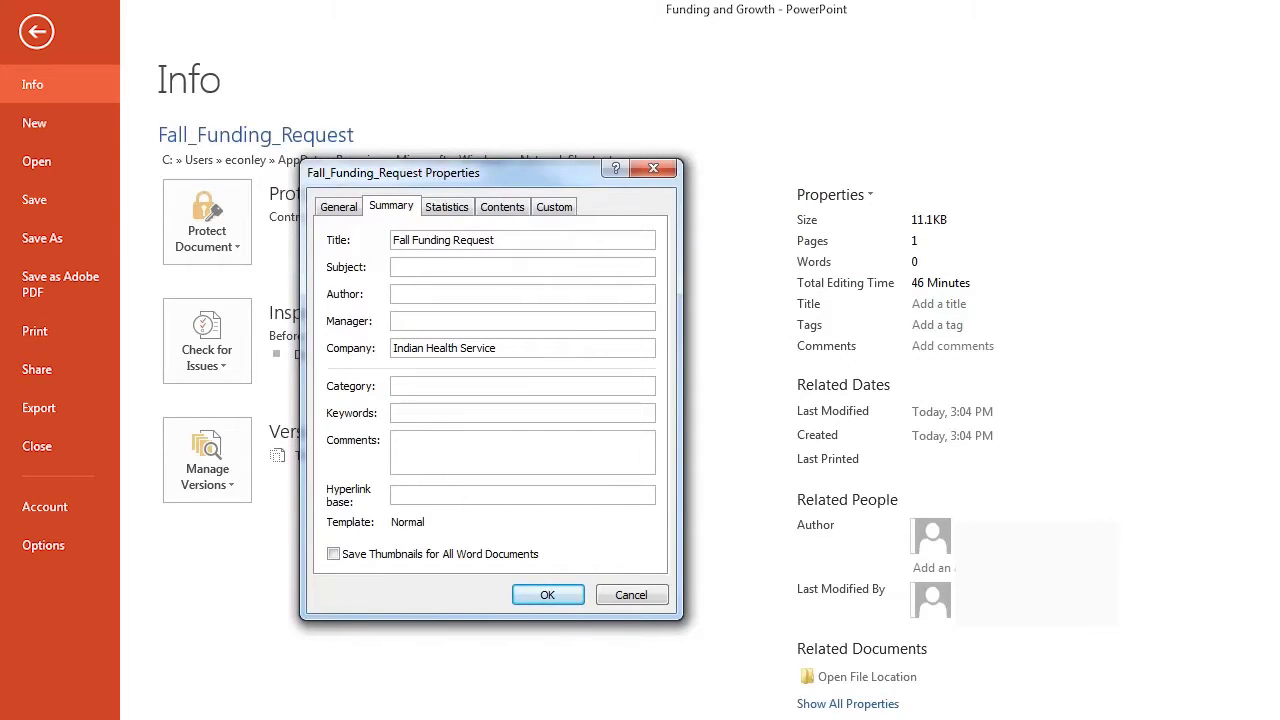
pyautogui.write('Request for funding starting August 2014')
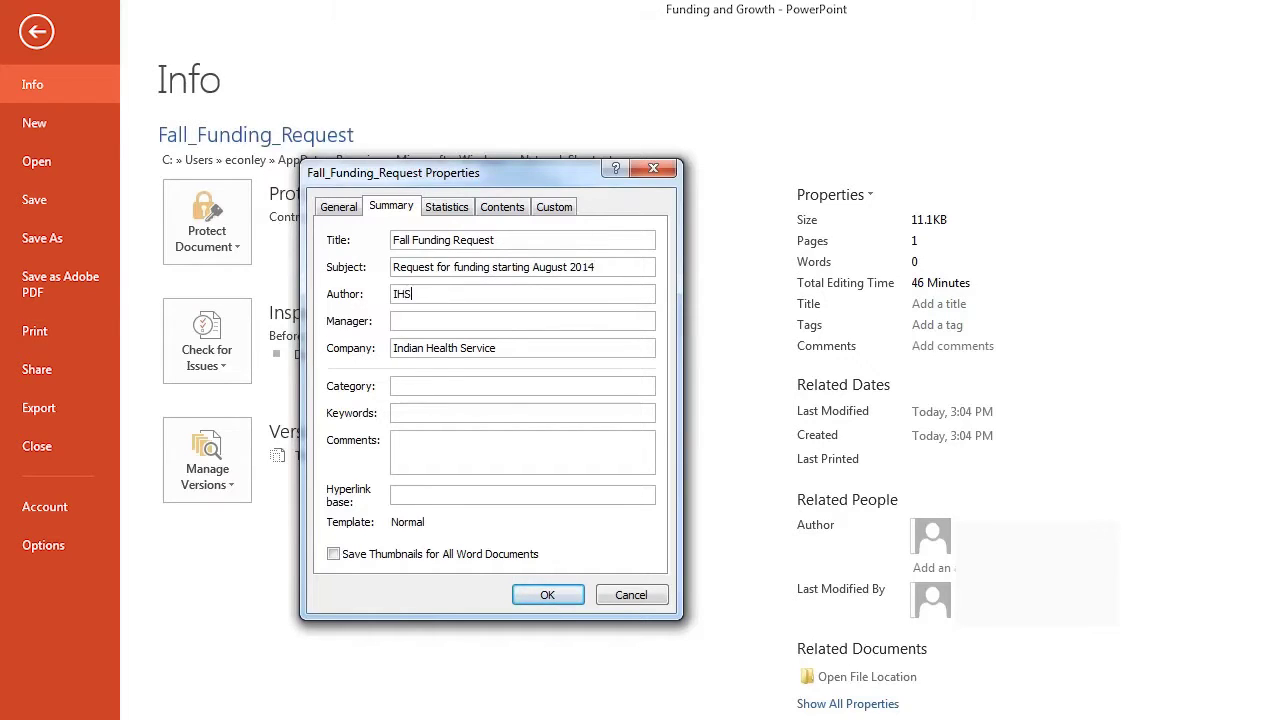
pyautogui.press('Tab')
pyautogui.press('Tab')
pyautogui.press('Tab')
pyautogui.press('Tab')
pyautogui.write('Funding')
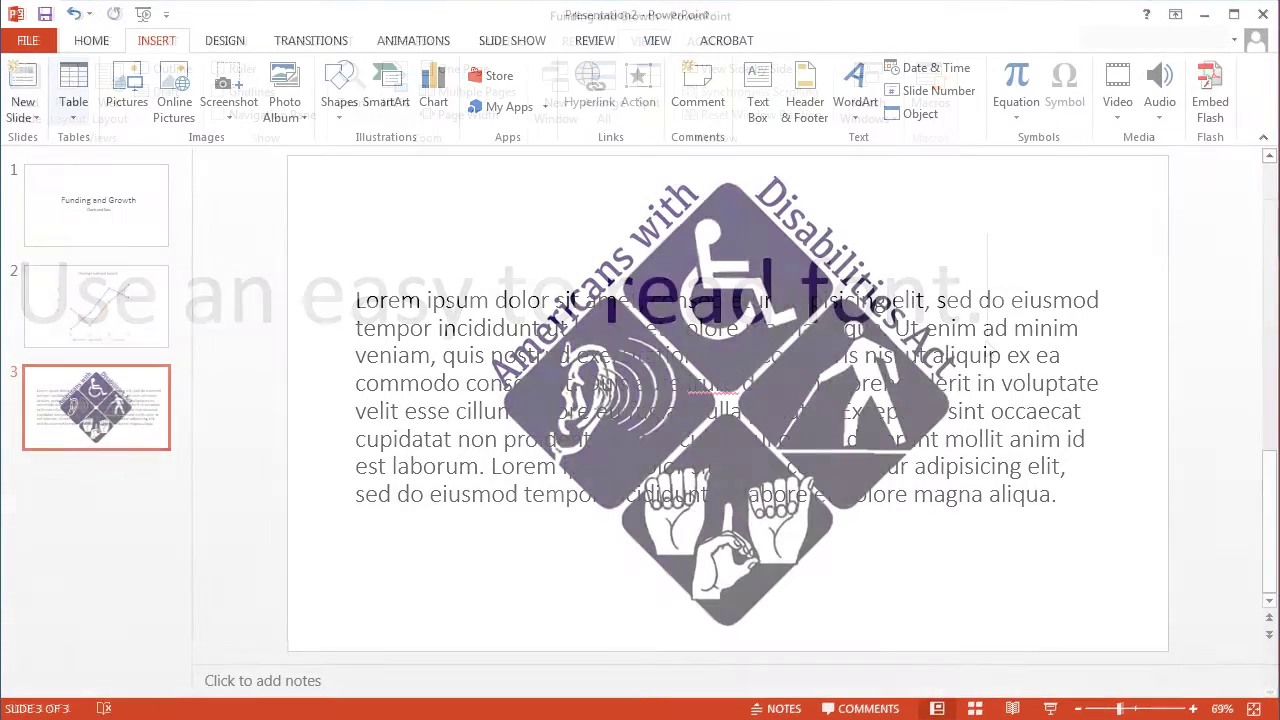
# Undo the image placed over the text on slide 3 and switch the presentation to Outline View.
pyautogui.hotkey('ctrl', 'z')
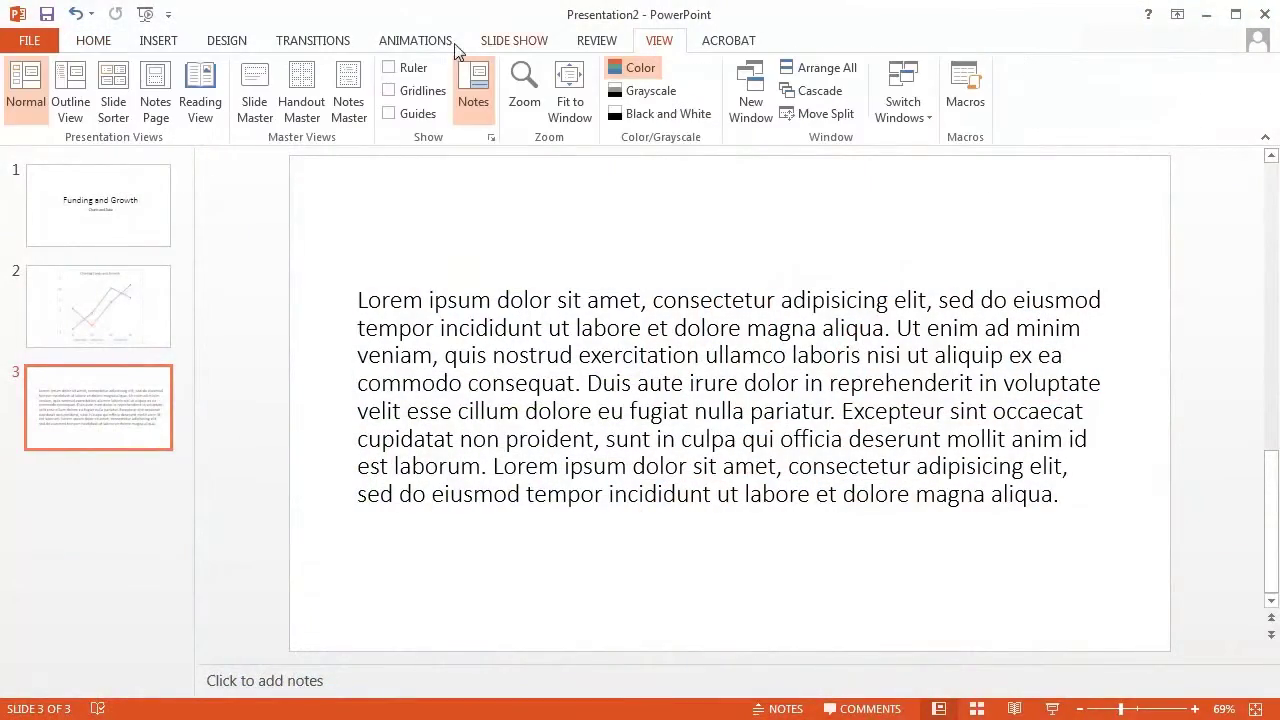
pyautogui.click(70, 95)
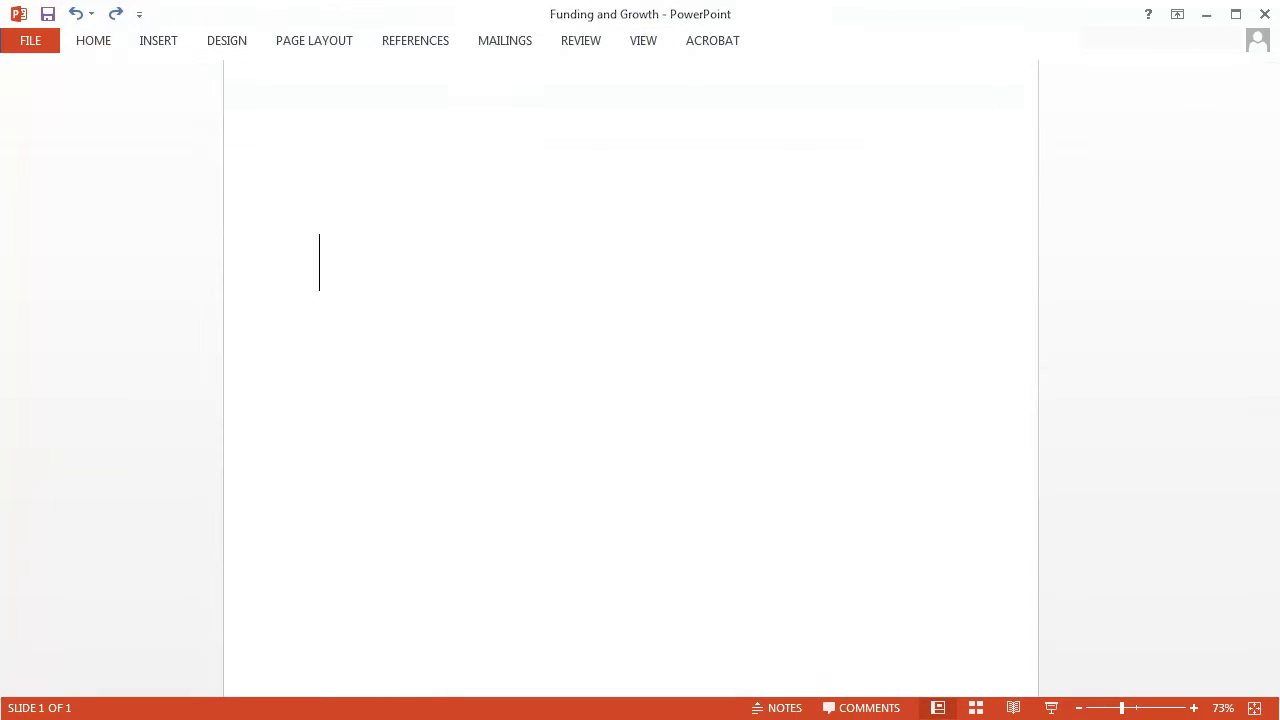
# Look over the built-in footer designs, the bullet list options and the table insertion options.
pyautogui.click(158, 40)
pyautogui.click(856, 91)
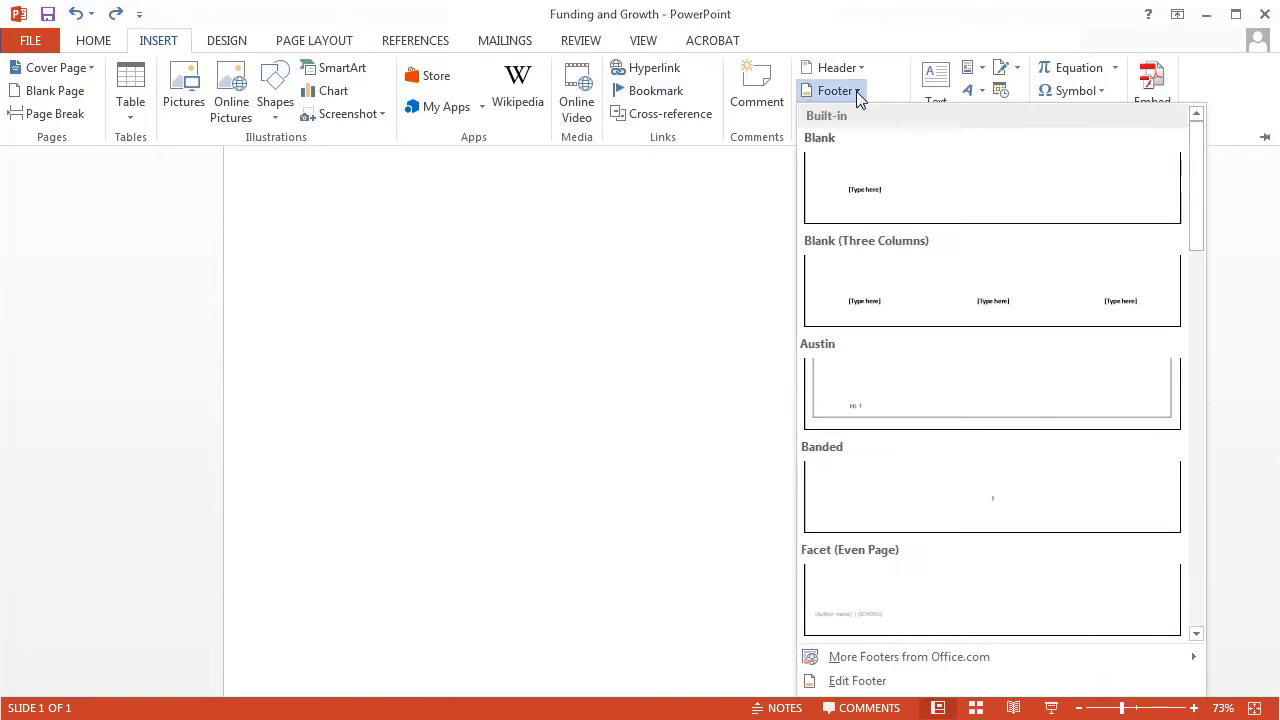
pyautogui.click(98, 42)
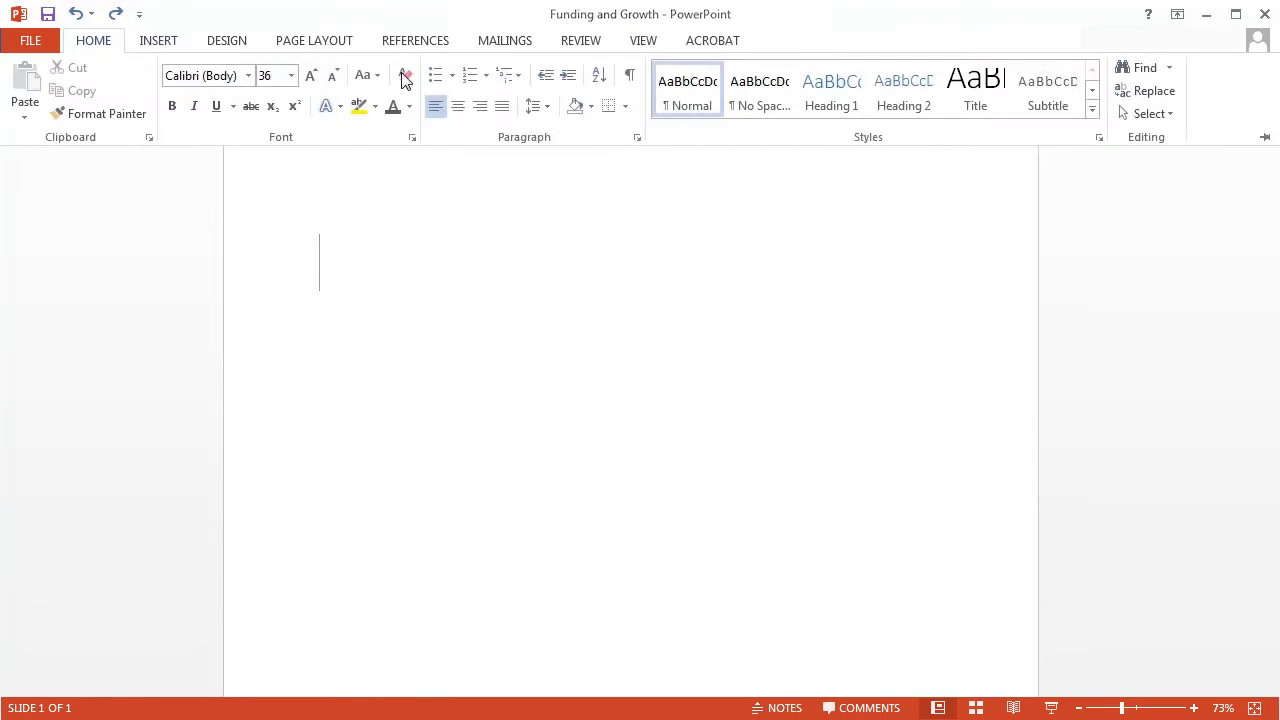
pyautogui.click(454, 76)
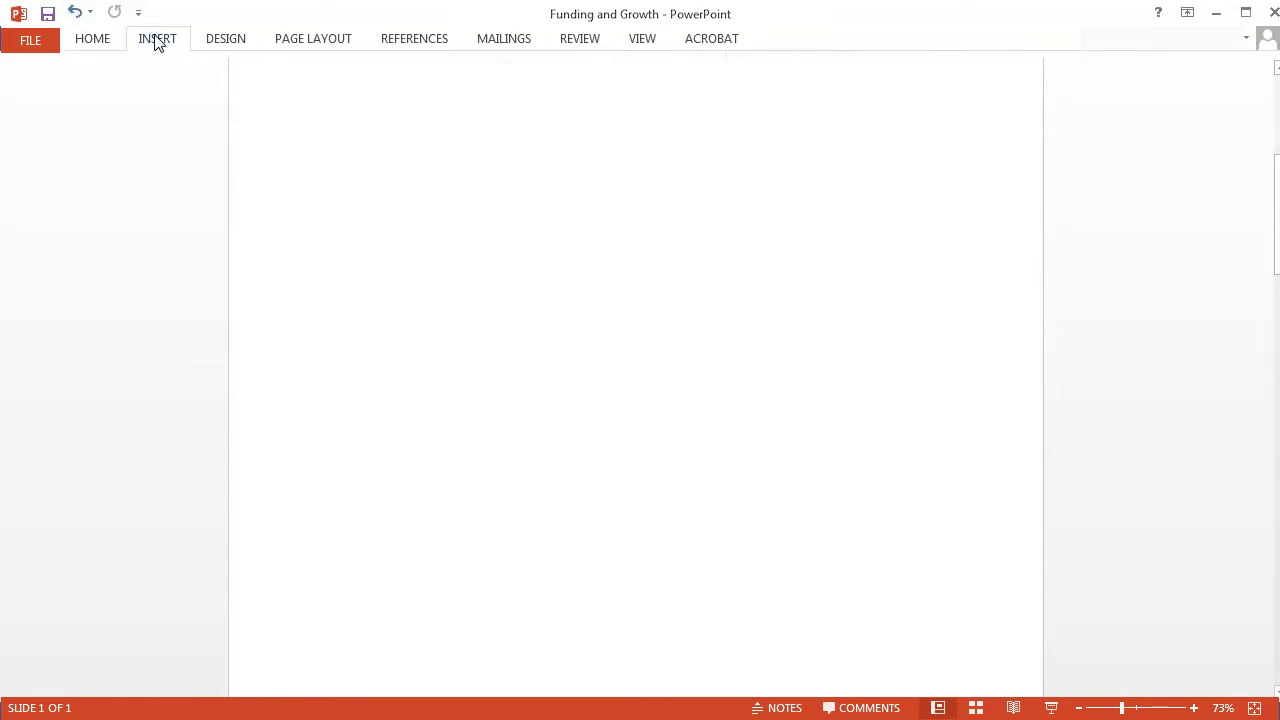
pyautogui.click(157, 40)
pyautogui.click(139, 110)
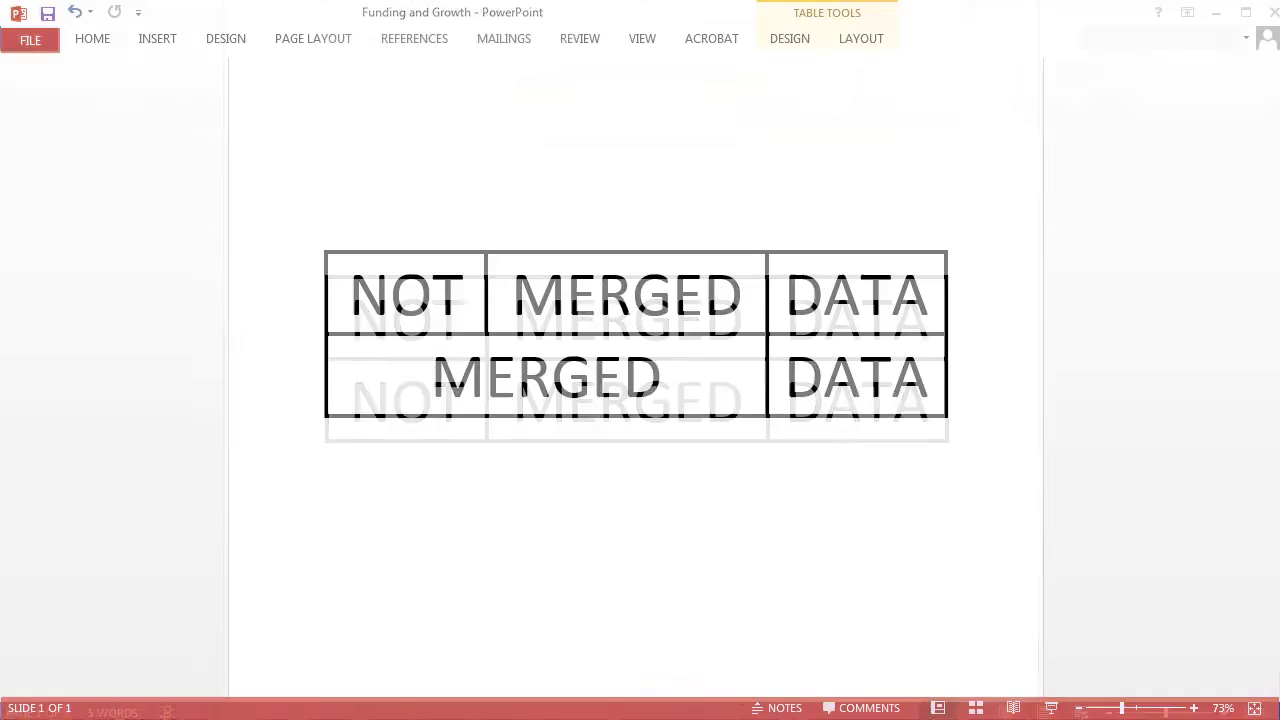
pyautogui.click(443, 40)
pyautogui.click(560, 85)
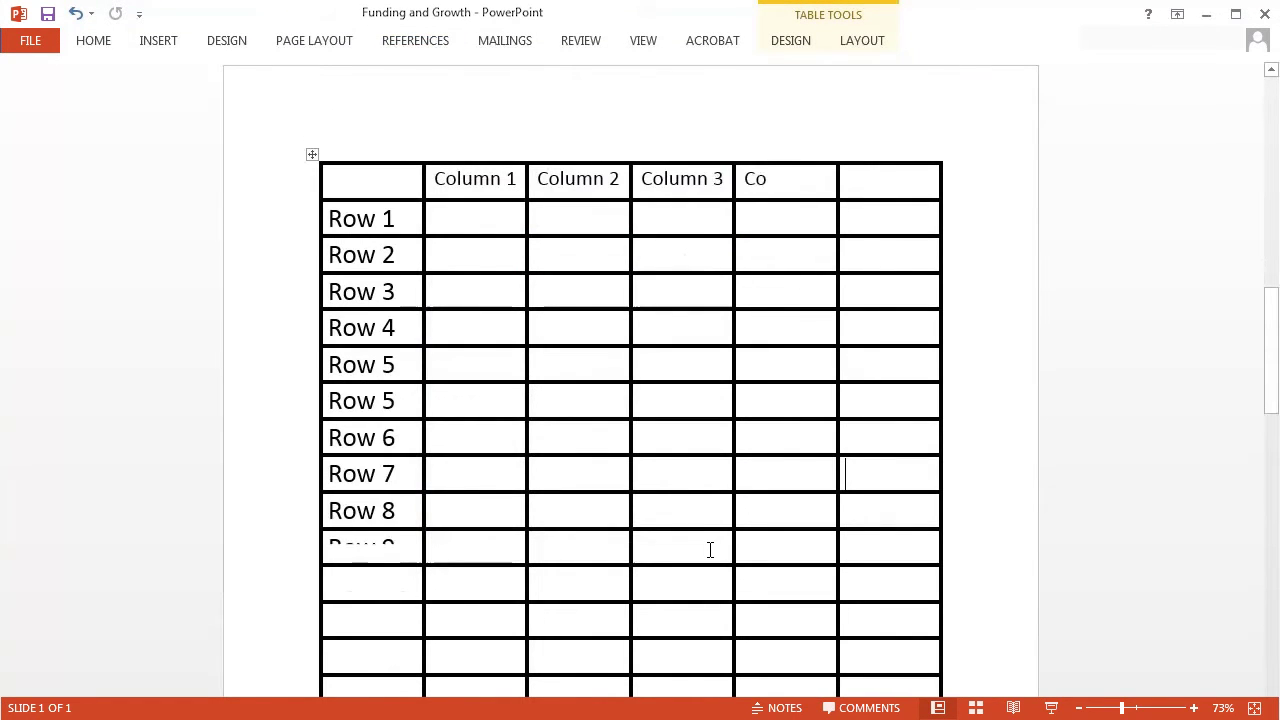
pyautogui.moveTo(1268, 398)
pyautogui.mouseDown()
pyautogui.moveTo(1268, 493)
pyautogui.moveTo(1245, 535)
pyautogui.moveTo(1271, 477)
pyautogui.moveTo(1272, 408)
pyautogui.mouseUp()
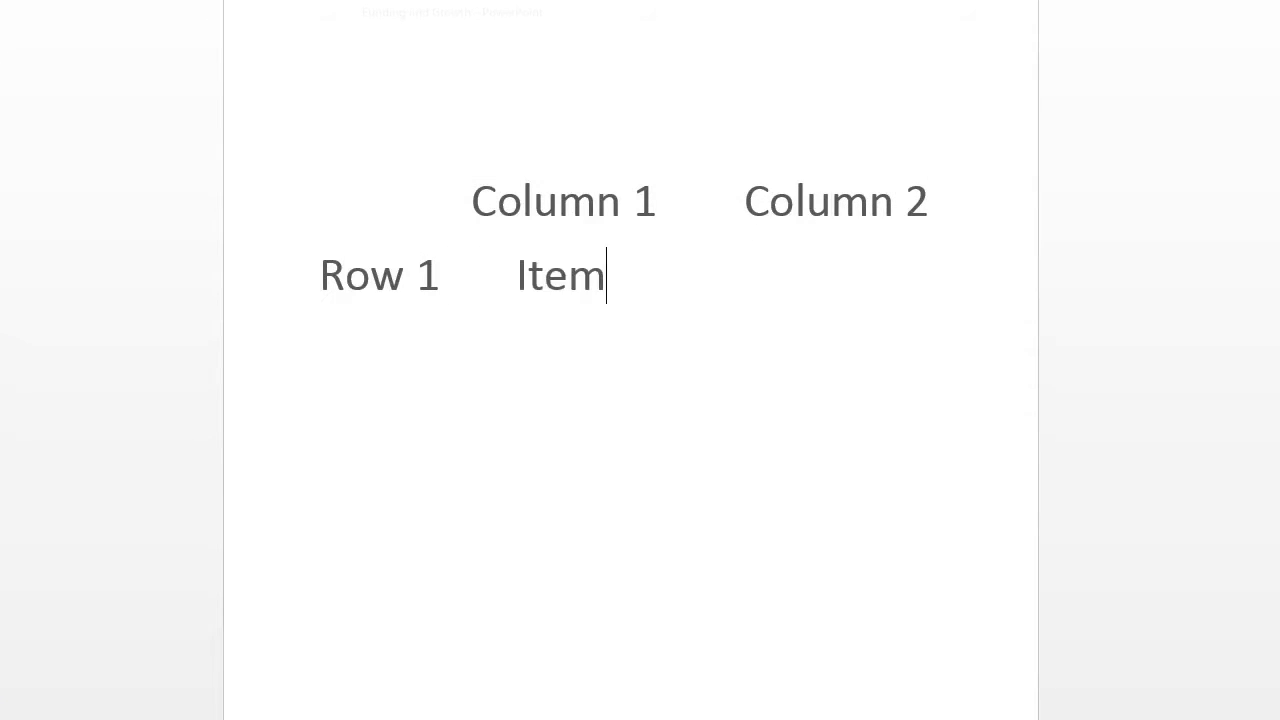
# Continue the tab-spaced columns with Item 2 in Row 1, and a Row 2 line starting with Item 3.
pyautogui.press('Tab')
pyautogui.write('Item 2')
pyautogui.press('Return')
pyautogui.write('Row 2')
pyautogui.press('Tab')
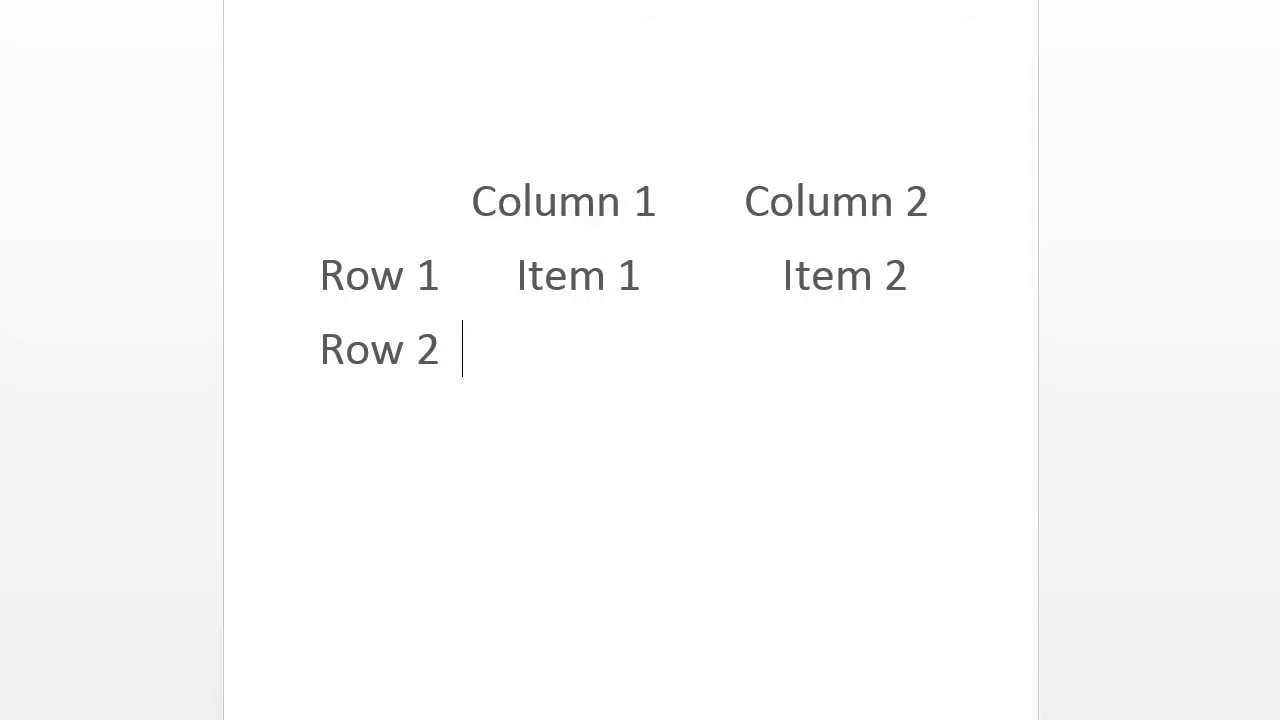
pyautogui.write('Item 3')
pyautogui.press('Tab')
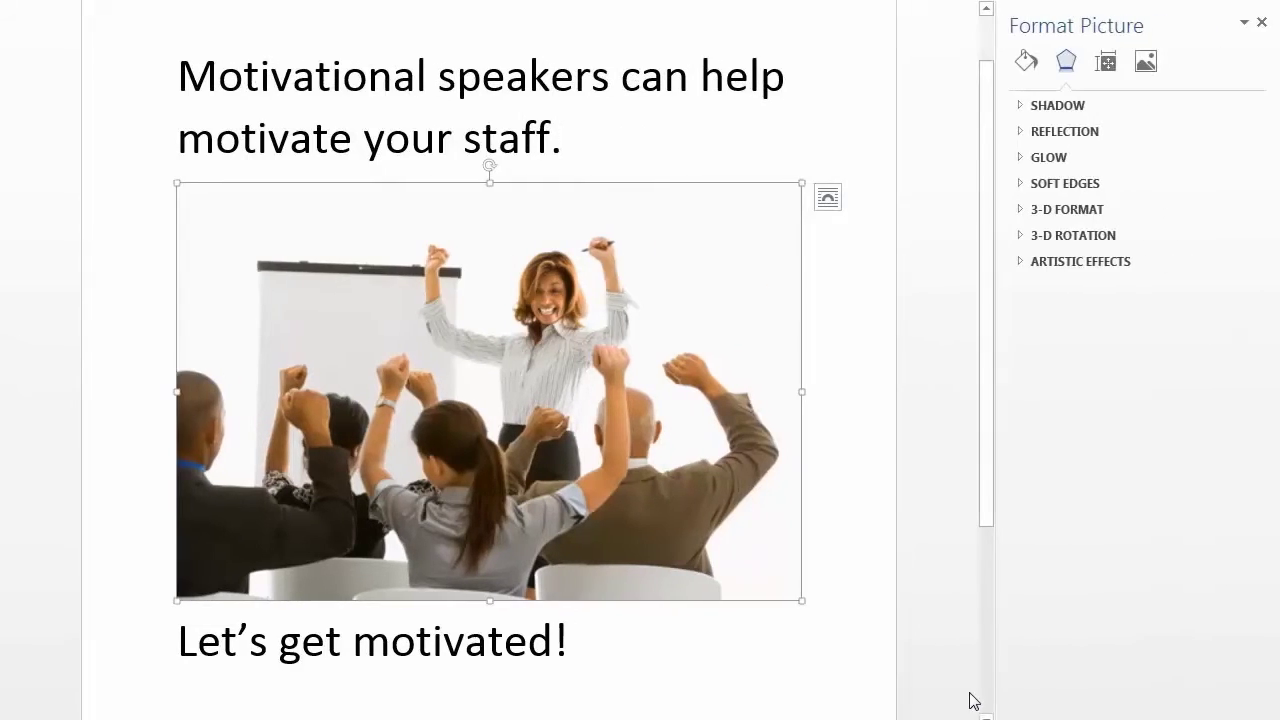
# Give the meeting picture alt text with the title "Motivational Speaker" and the description "Let's get motivated!".
pyautogui.click(1106, 64)
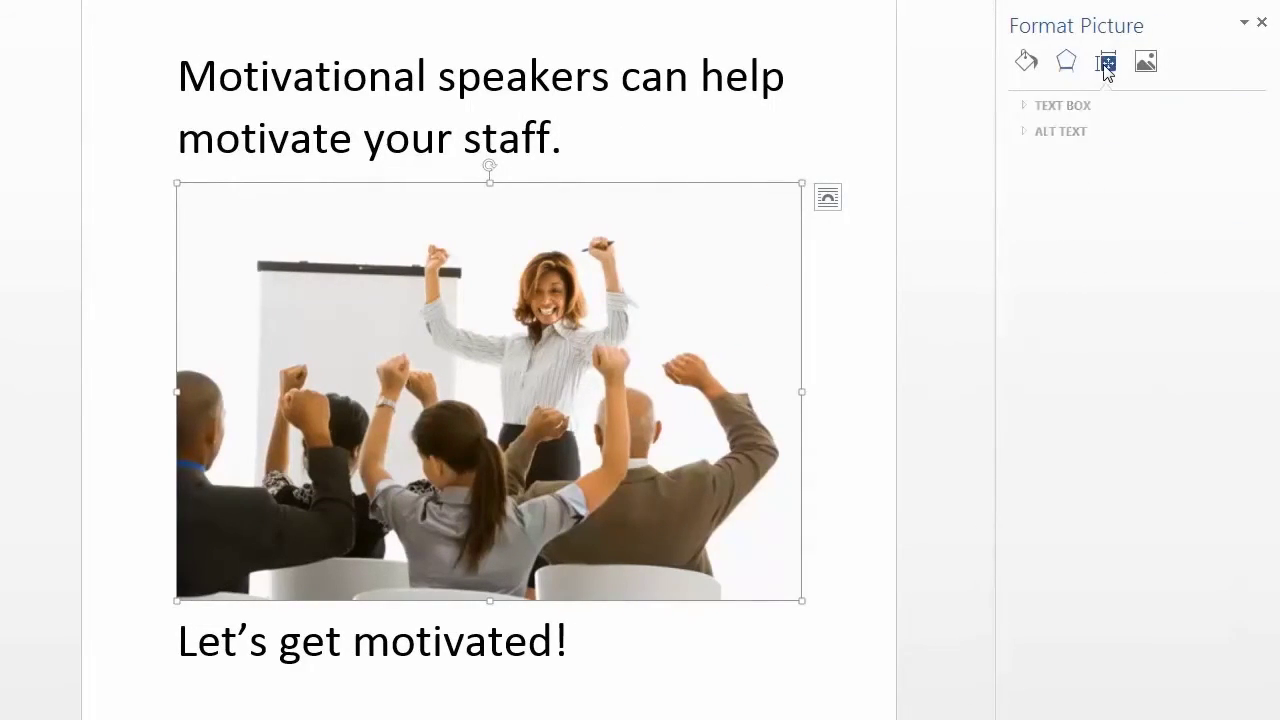
pyautogui.click(1068, 132)
pyautogui.click(1069, 230)
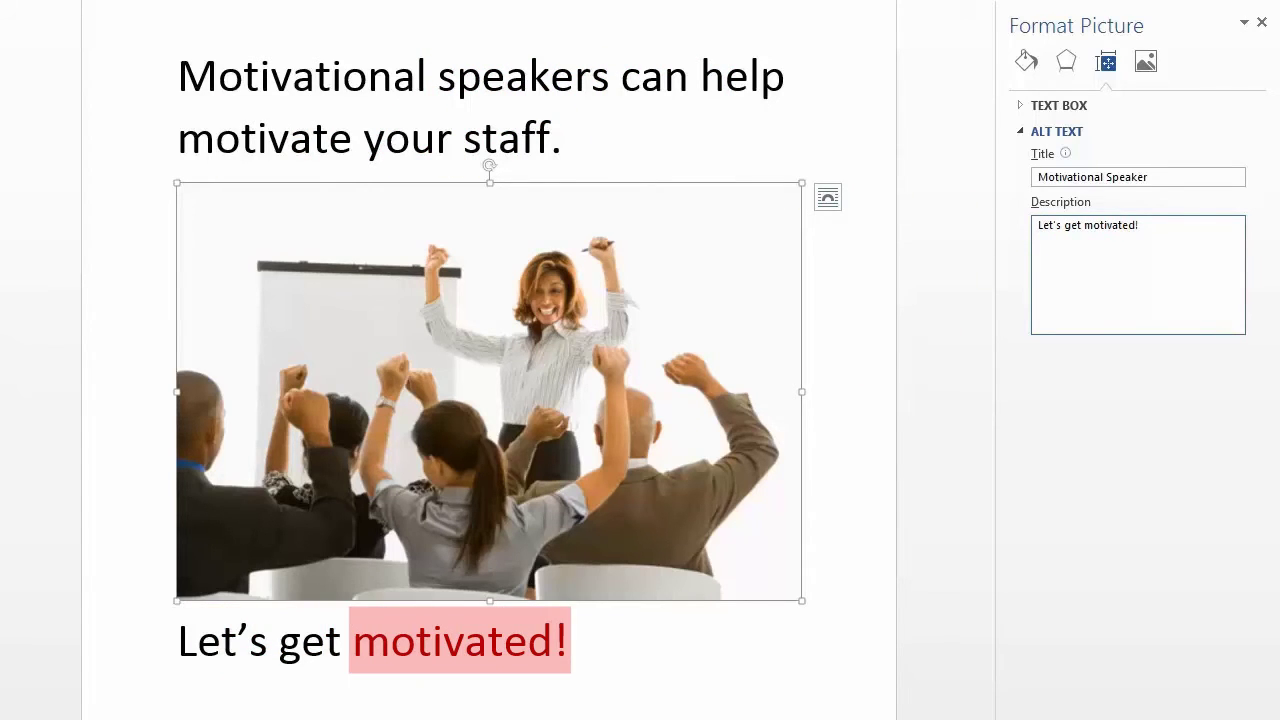
# Replace the picture's alt text description with "Meeting".
pyautogui.press('BackSpace')
pyautogui.press('BackSpace')
pyautogui.press('BackSpace')
pyautogui.press('BackSpace')
pyautogui.press('BackSpace')
pyautogui.press('BackSpace')
pyautogui.press('BackSpace')
pyautogui.press('BackSpace')
pyautogui.press('BackSpace')
pyautogui.press('BackSpace')
pyautogui.press('BackSpace')
pyautogui.press('BackSpace')
pyautogui.press('BackSpace')
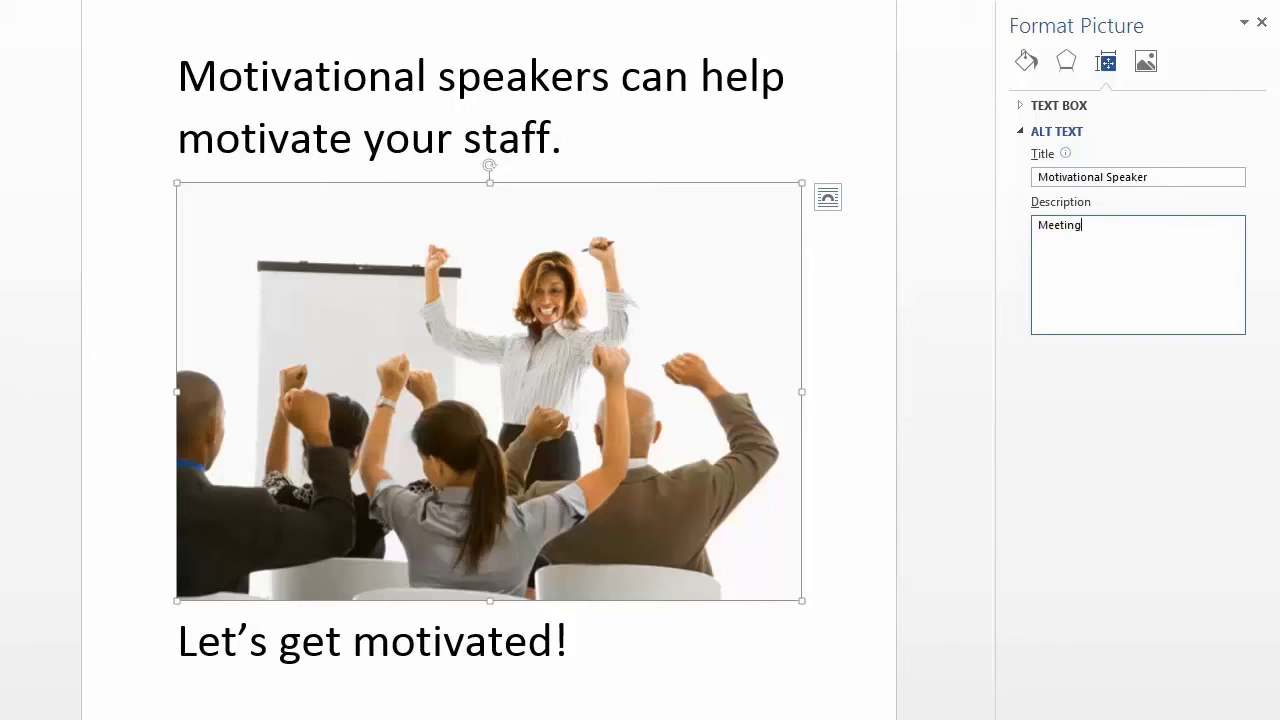
# Change the picture's alt text description to "A meeting of people getting excited by a speaker.".
pyautogui.press('BackSpace')
pyautogui.press('BackSpace')
pyautogui.press('BackSpace')
pyautogui.press('BackSpace')
pyautogui.press('BackSpace')
pyautogui.press('BackSpace')
pyautogui.press('BackSpace')
pyautogui.write('A meeting of people getting excited ')
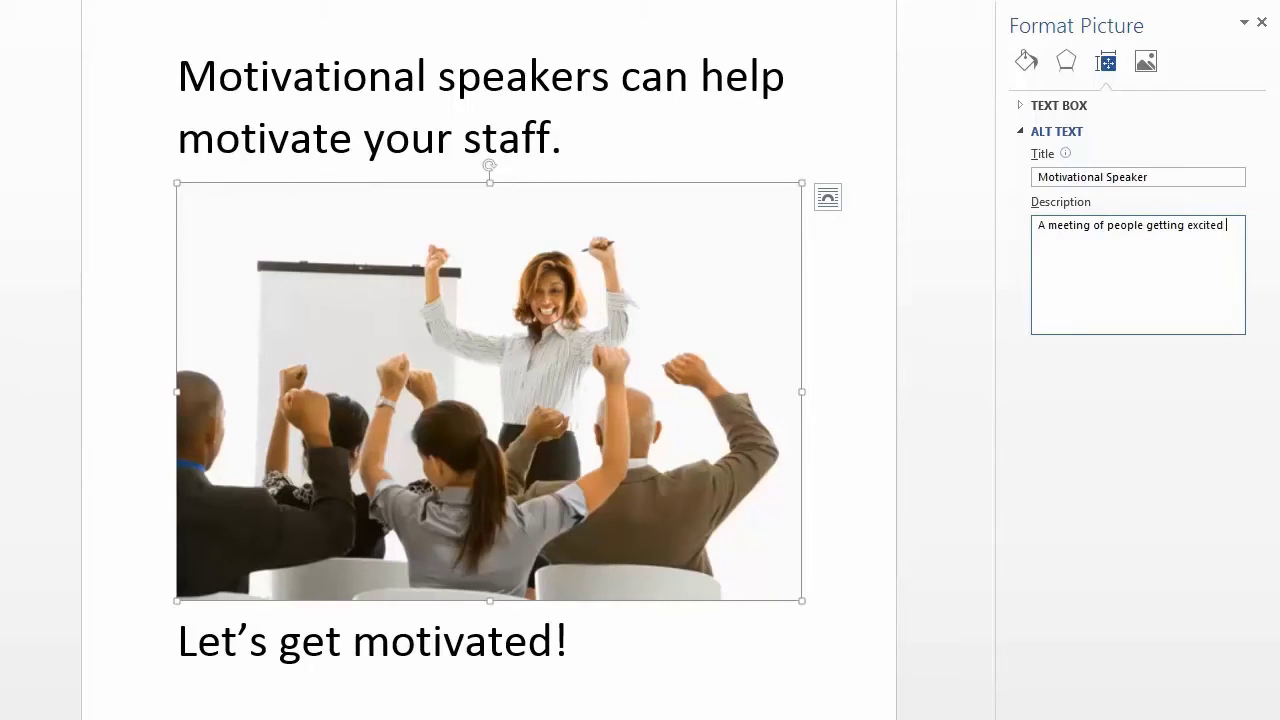
pyautogui.write('by a speaker.')
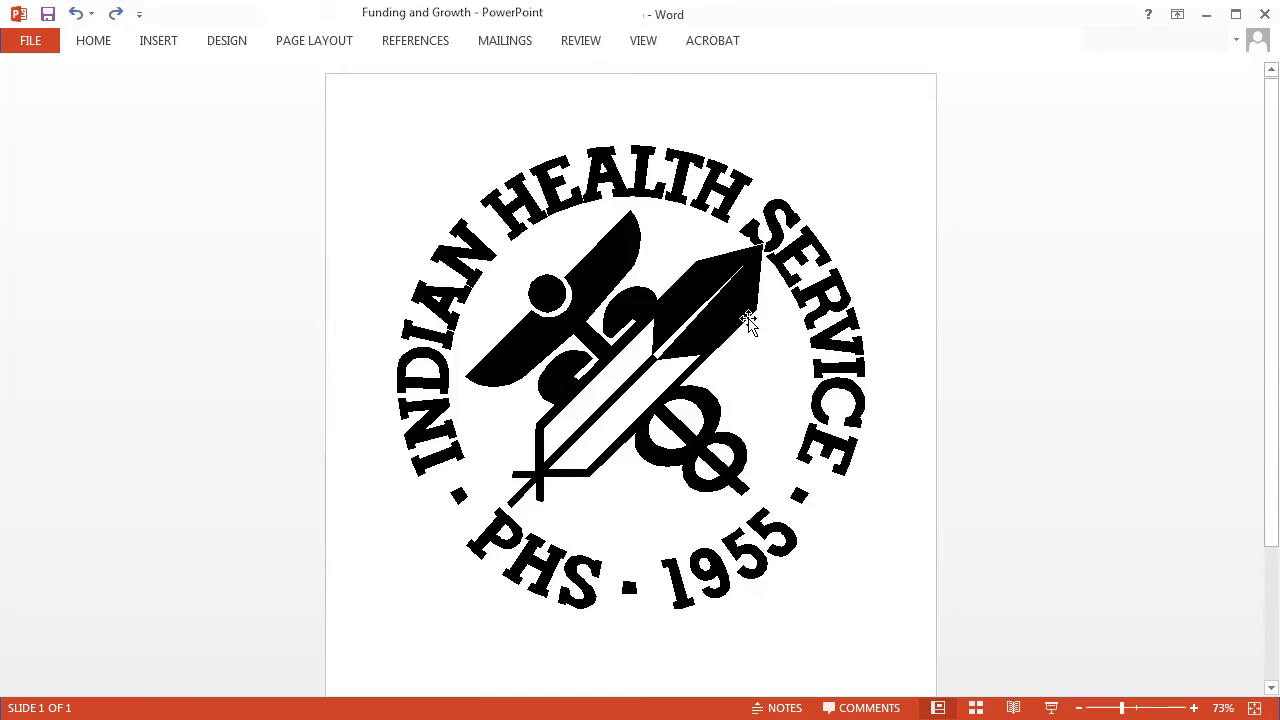
# Select the Indian Health Service logo and display its picture formatting options.
pyautogui.click(749, 320)
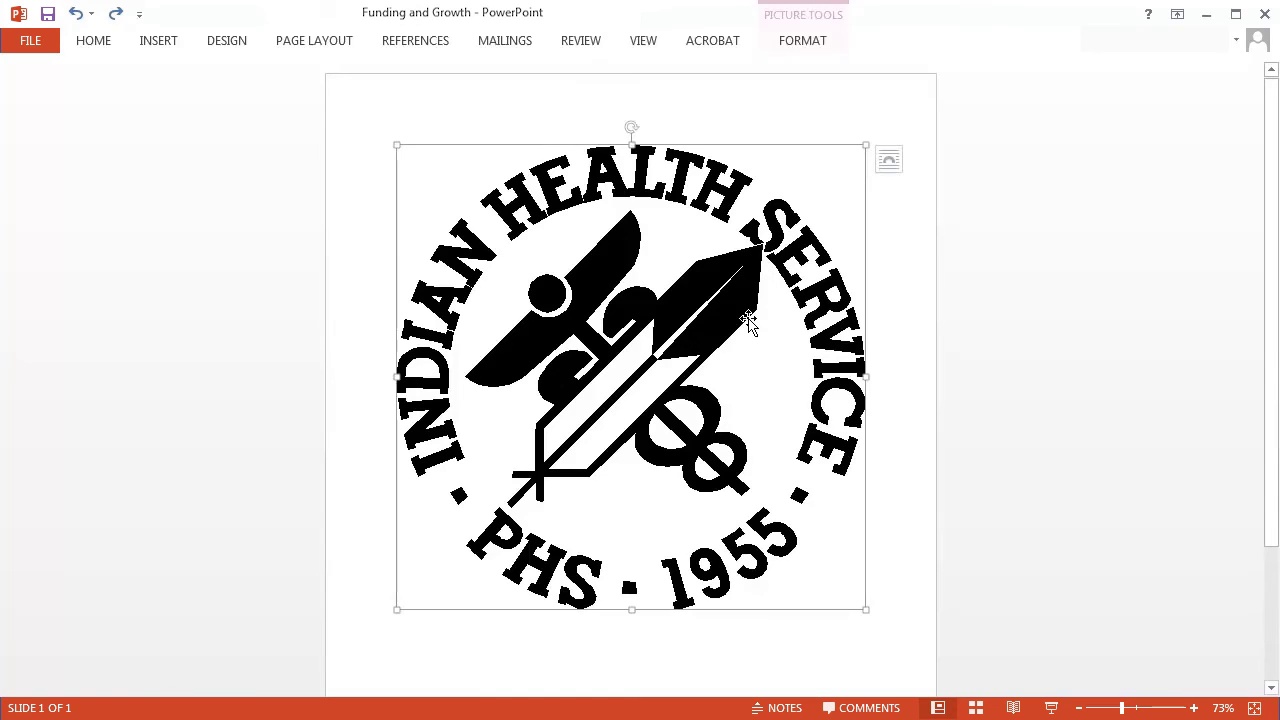
pyautogui.click(802, 40)
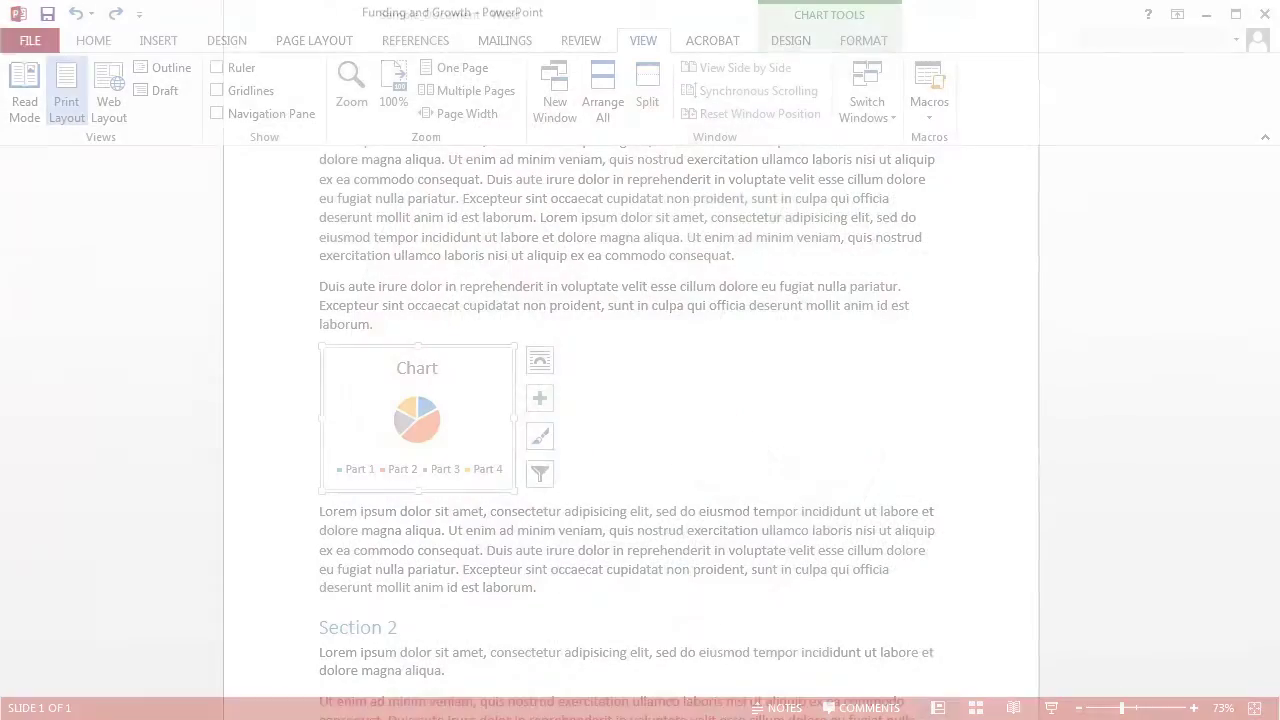
# Insert the caption "Figure 1: Chart 1" below the pie chart, using the Figure label.
pyautogui.rightClick(510, 362)
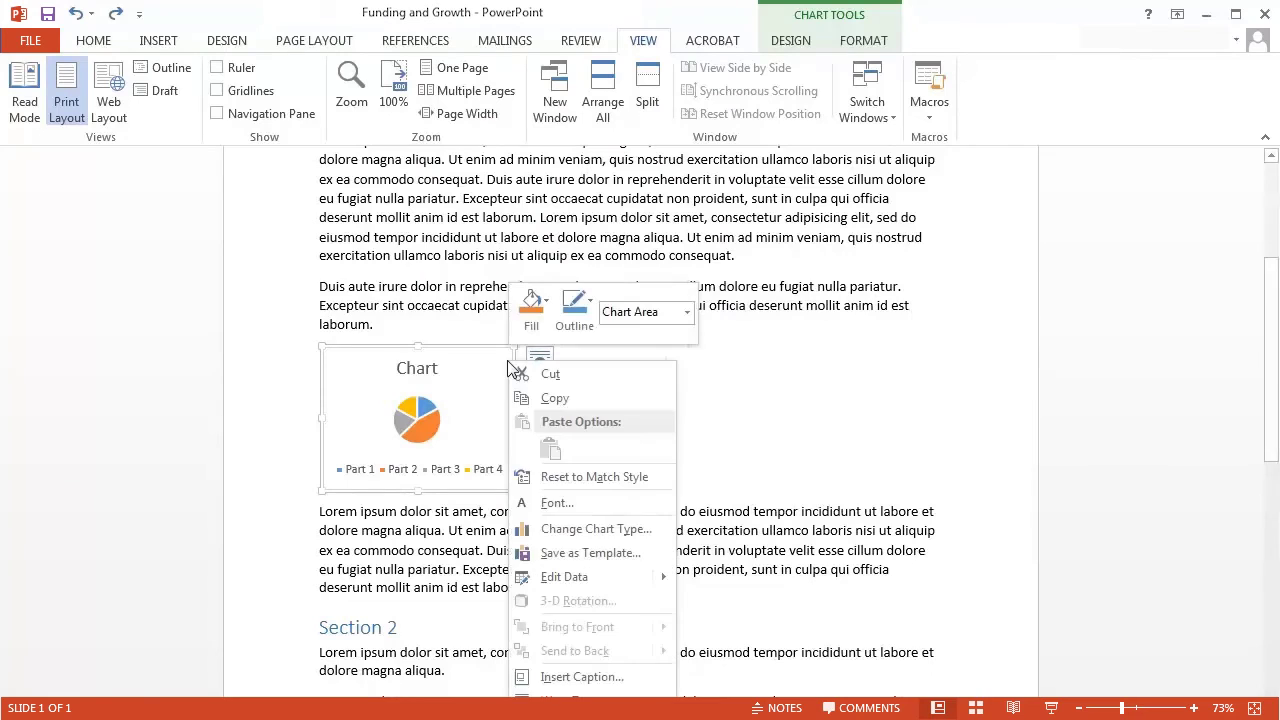
pyautogui.click(552, 677)
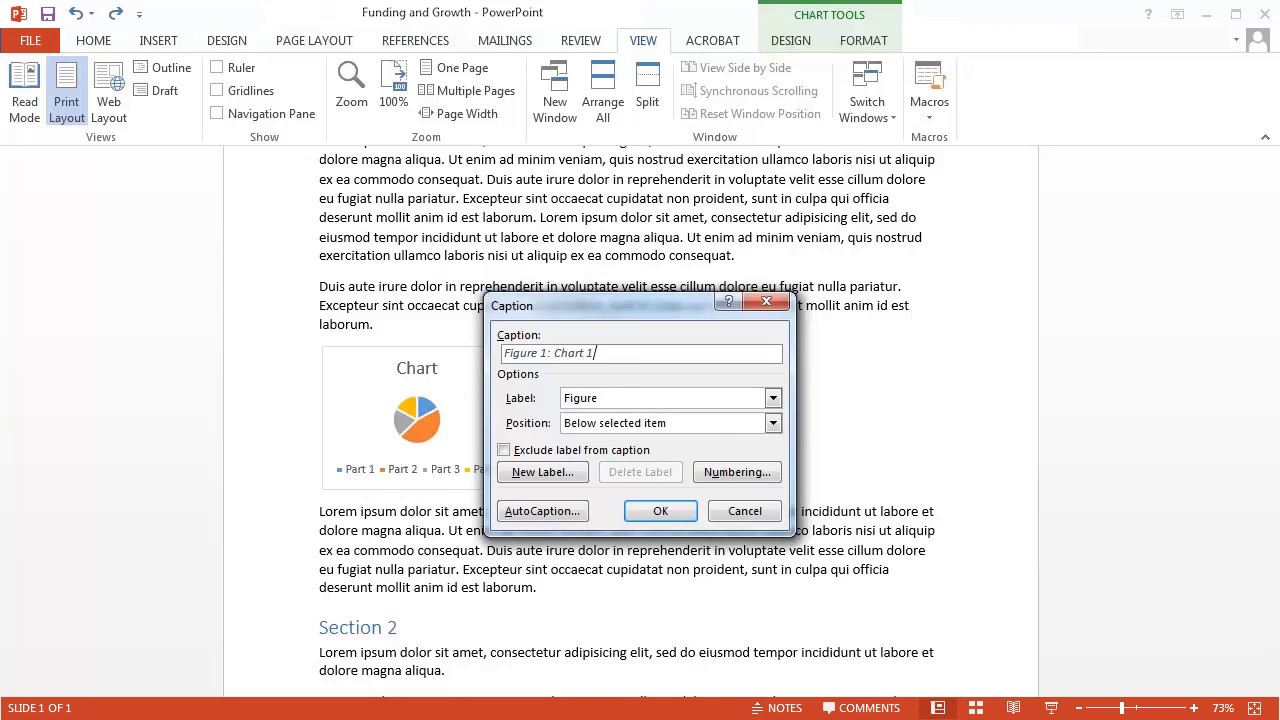
pyautogui.click(660, 511)
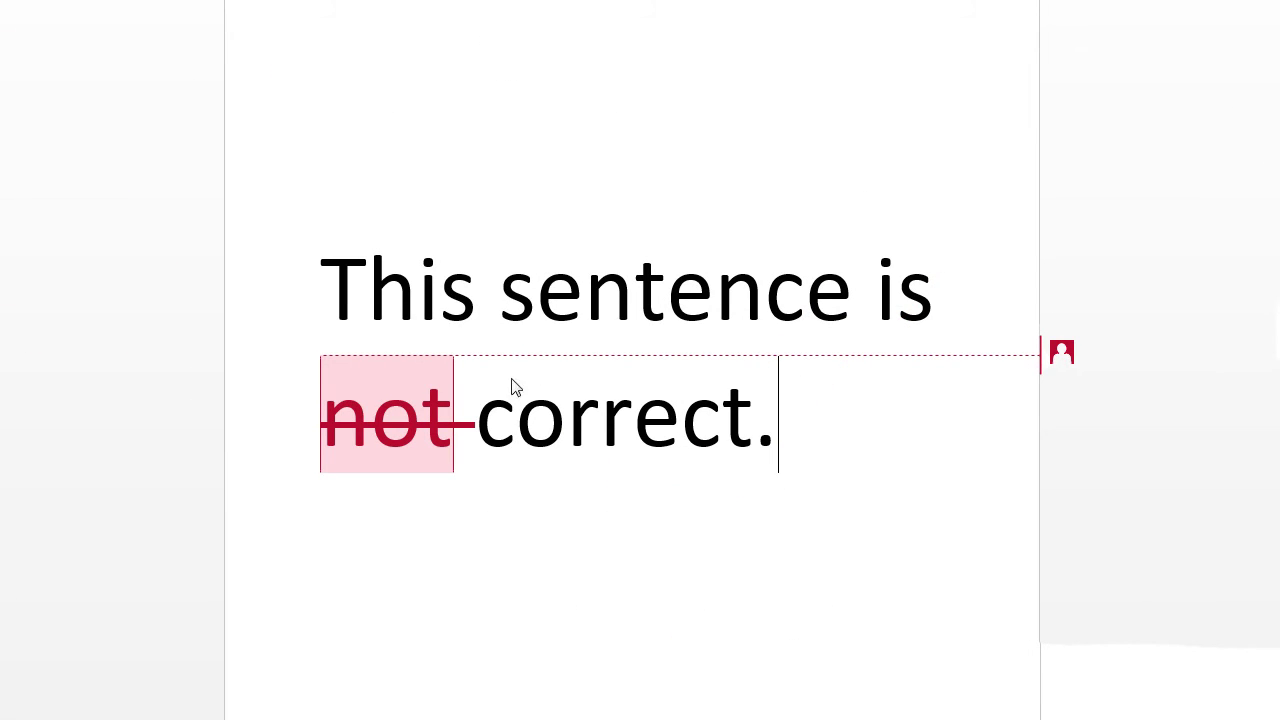
# Accept the tracked deletion of the word "not" in the sentence.
pyautogui.rightClick(440, 370)
pyautogui.click(526, 485)
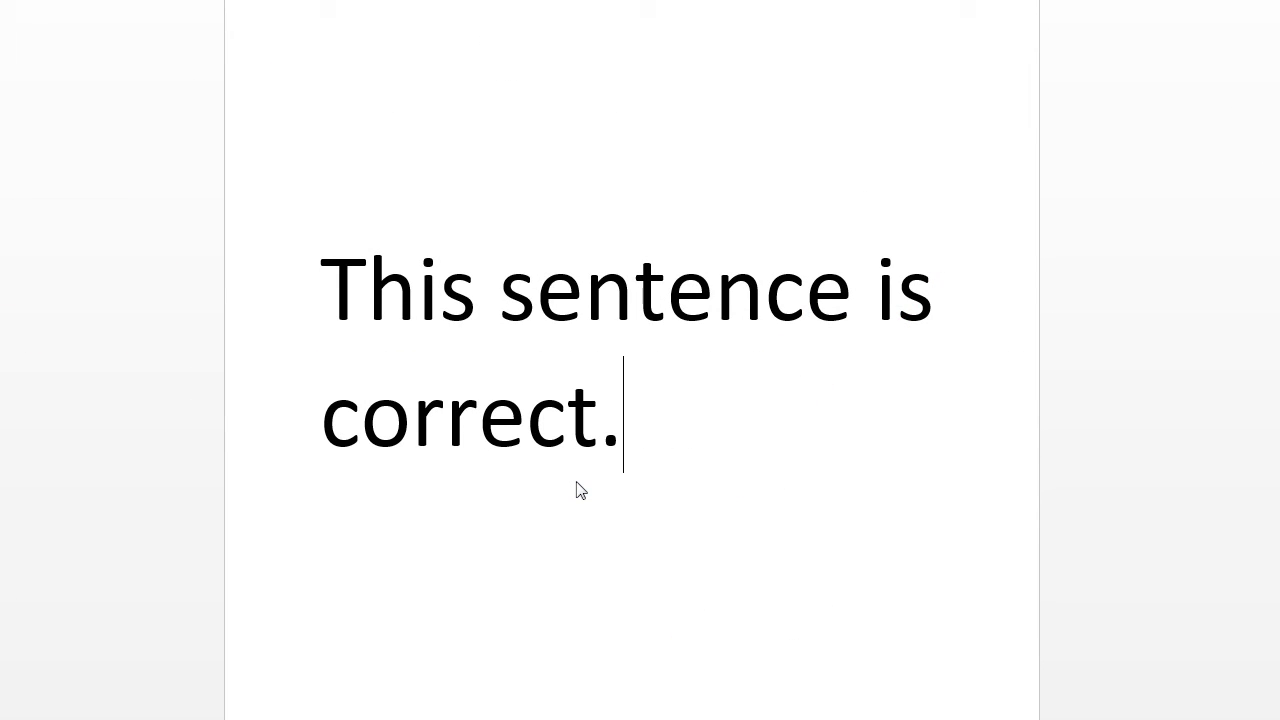